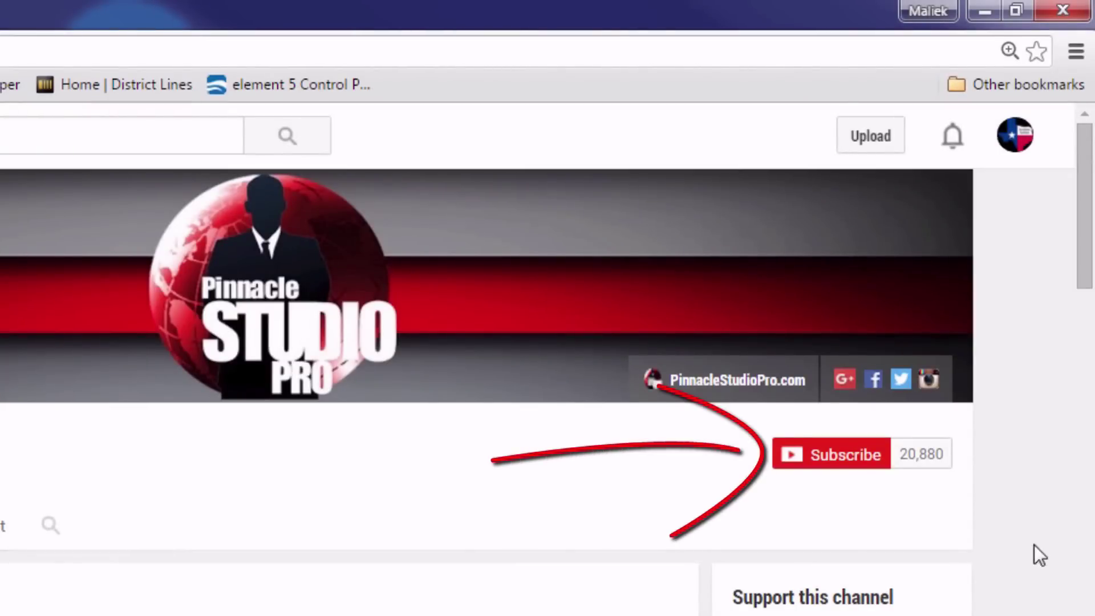
- Subscribe to the PinnacleStudioPro YouTube channel and turn on all its notifications
left_click(835, 460)
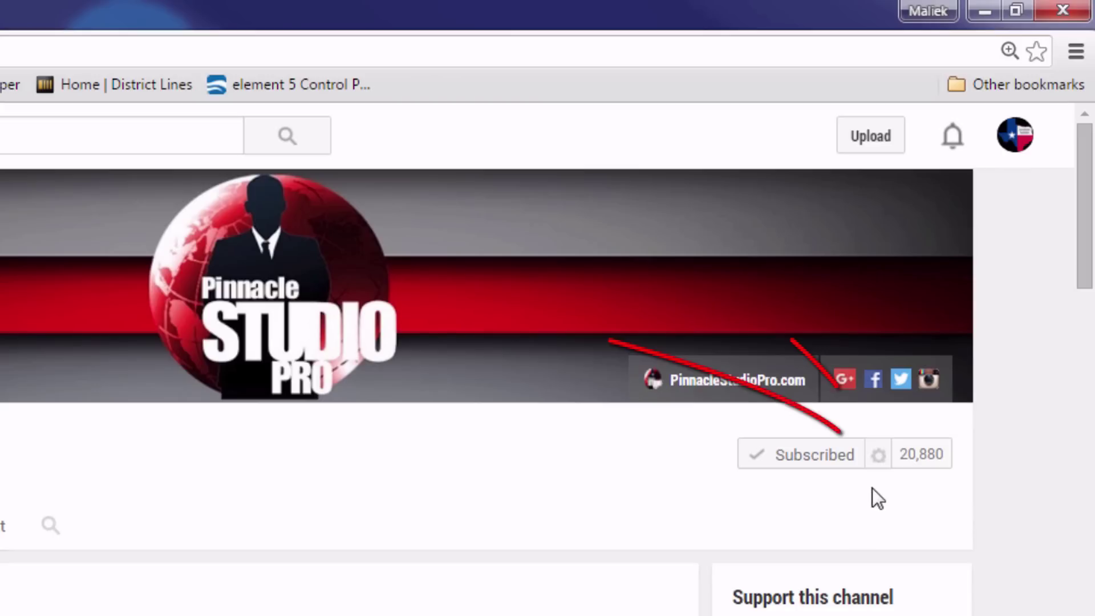
left_click(878, 455)
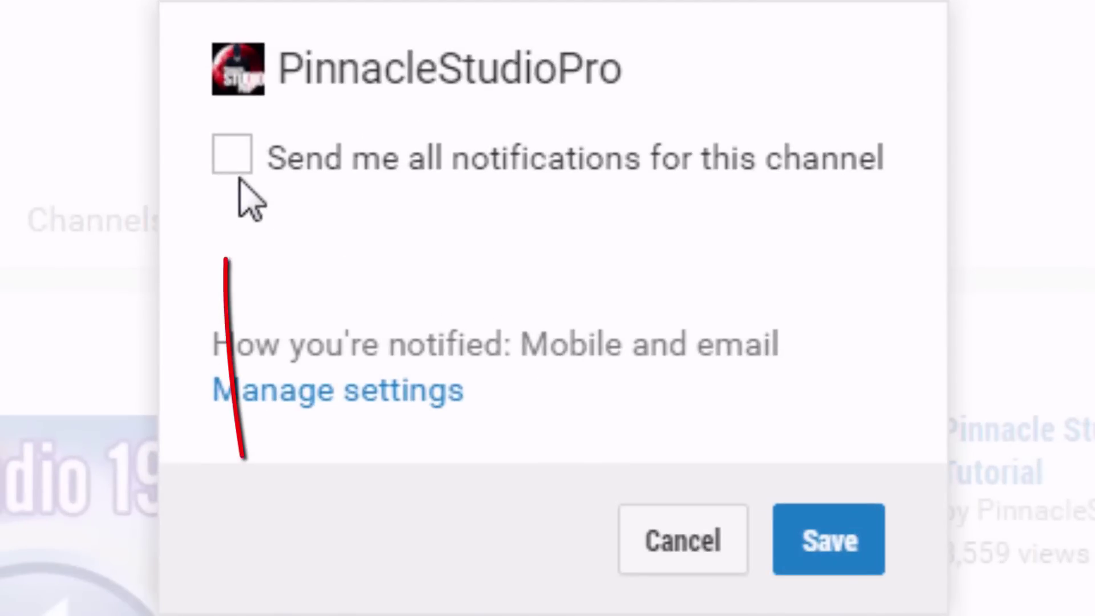
left_click(233, 157)
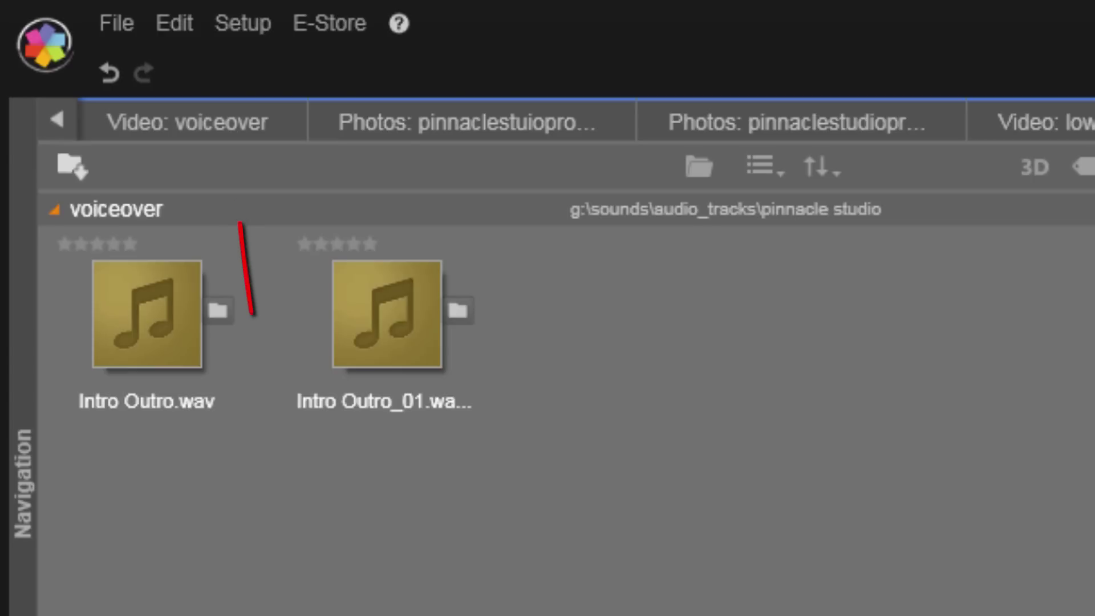
- Show Audio Device Setup in Setup > Control Panel, with Digital Audio (S/PDIF) as current device
mouse_move(475, 304)
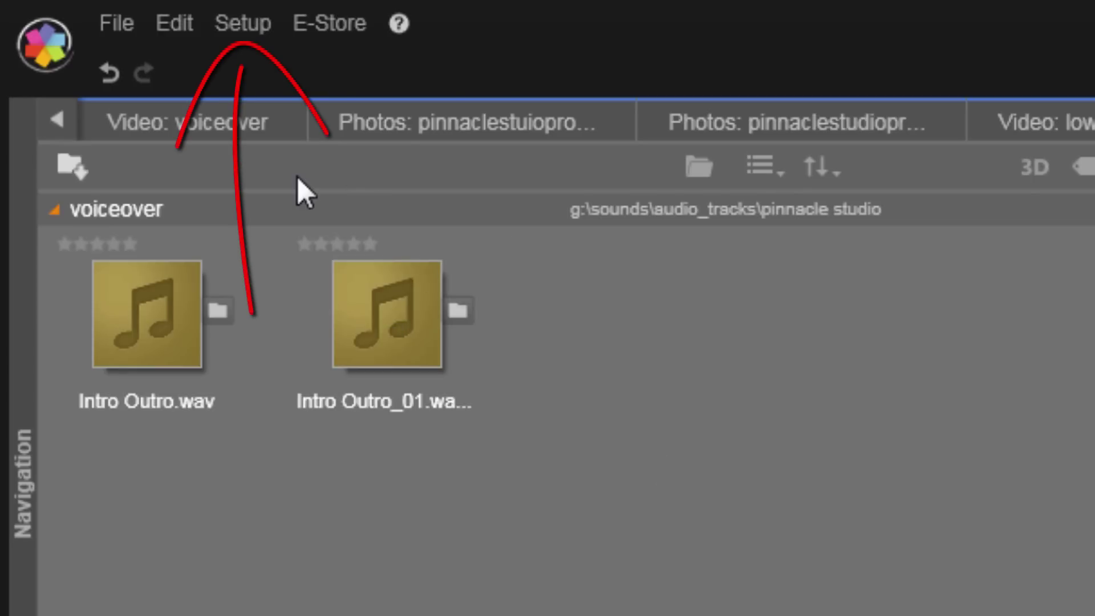
left_click(236, 33)
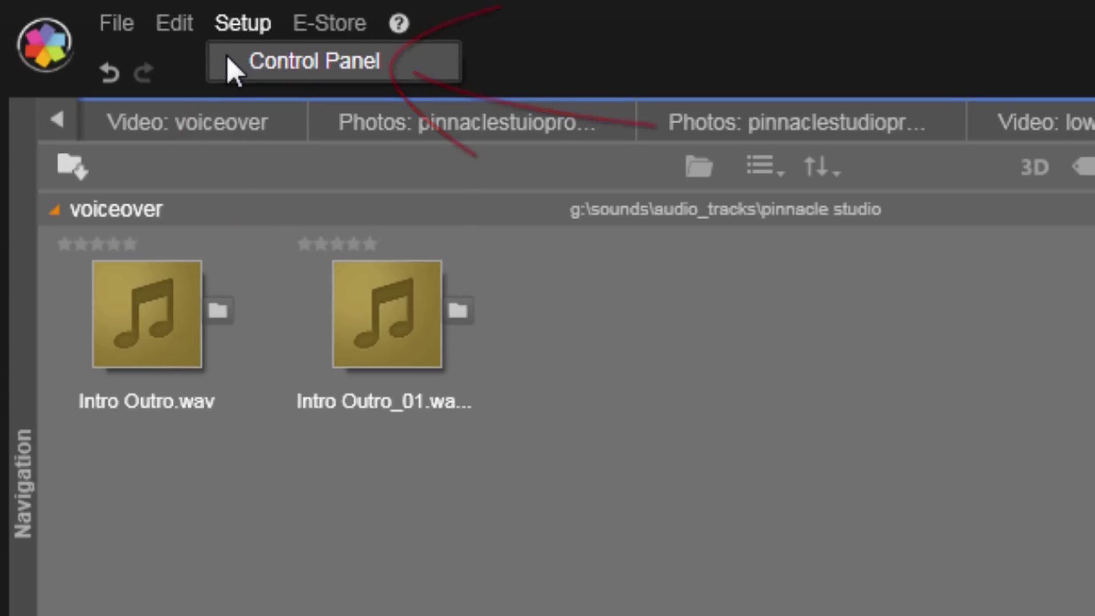
left_click(229, 58)
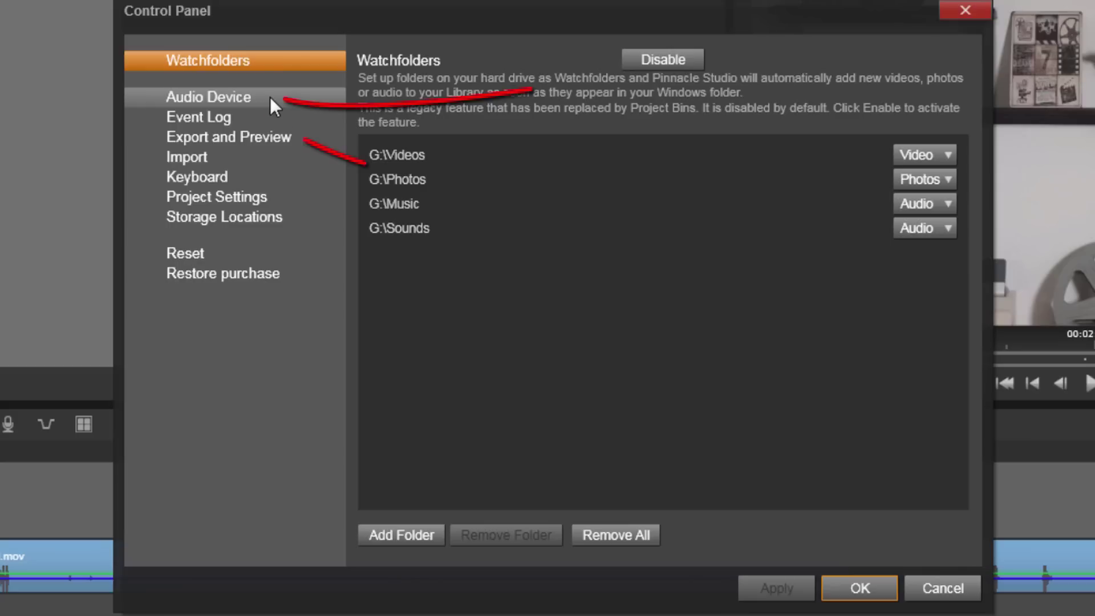
left_click(168, 97)
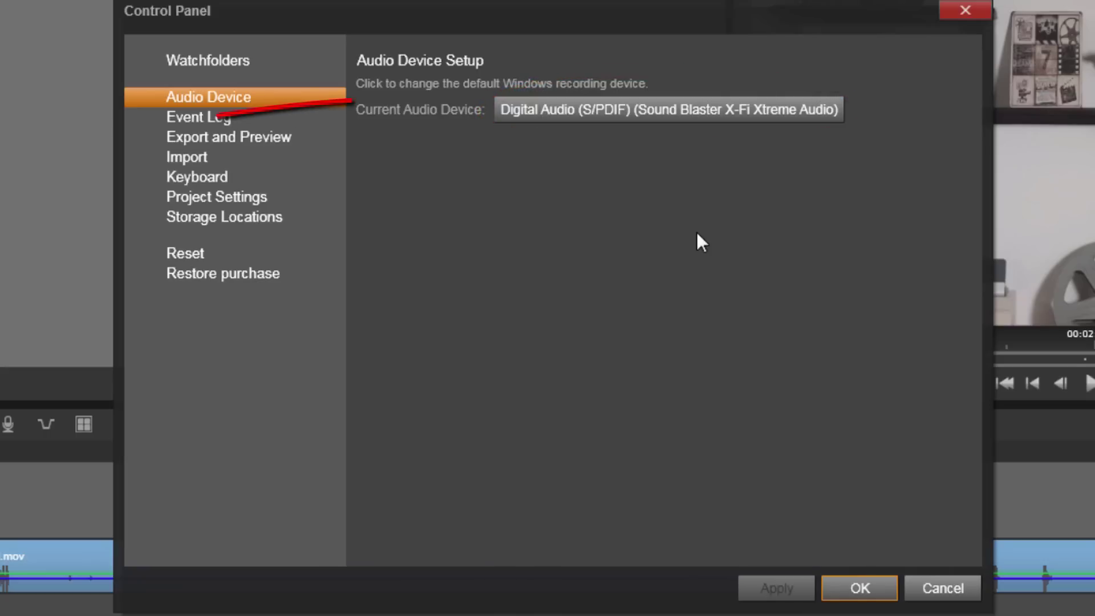
- Make Microphone (5- Shure Digital) the default Windows recording device
left_click(657, 111)
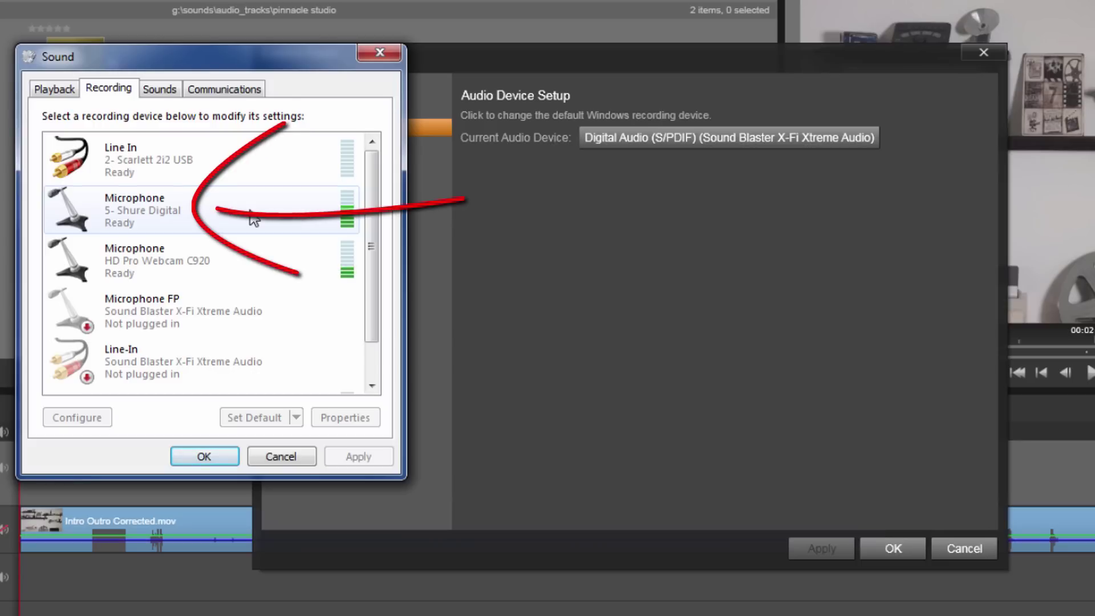
left_click(244, 218)
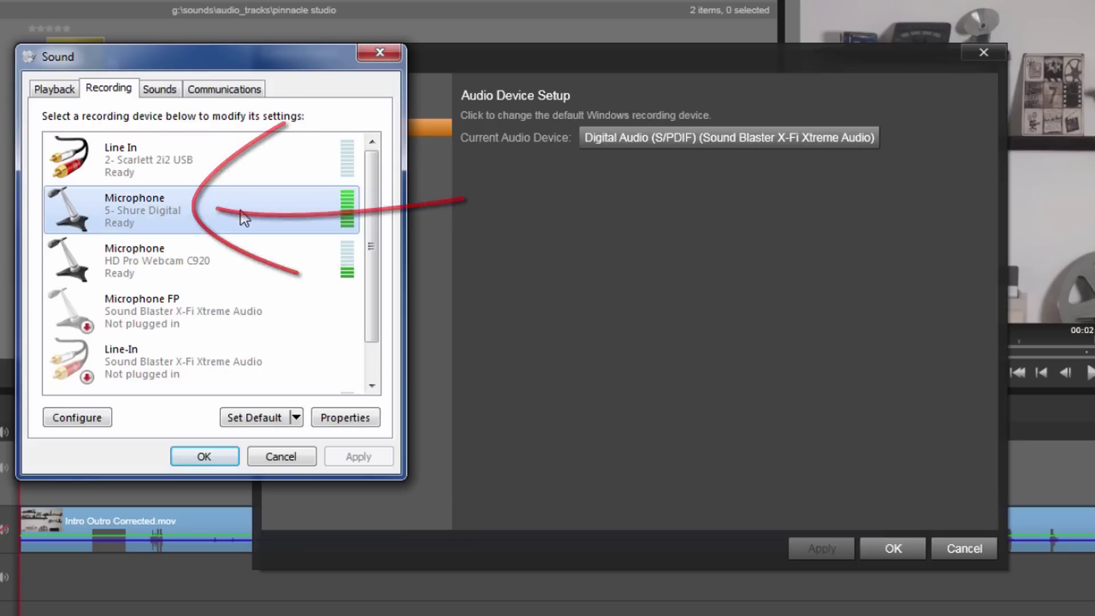
left_click(249, 422)
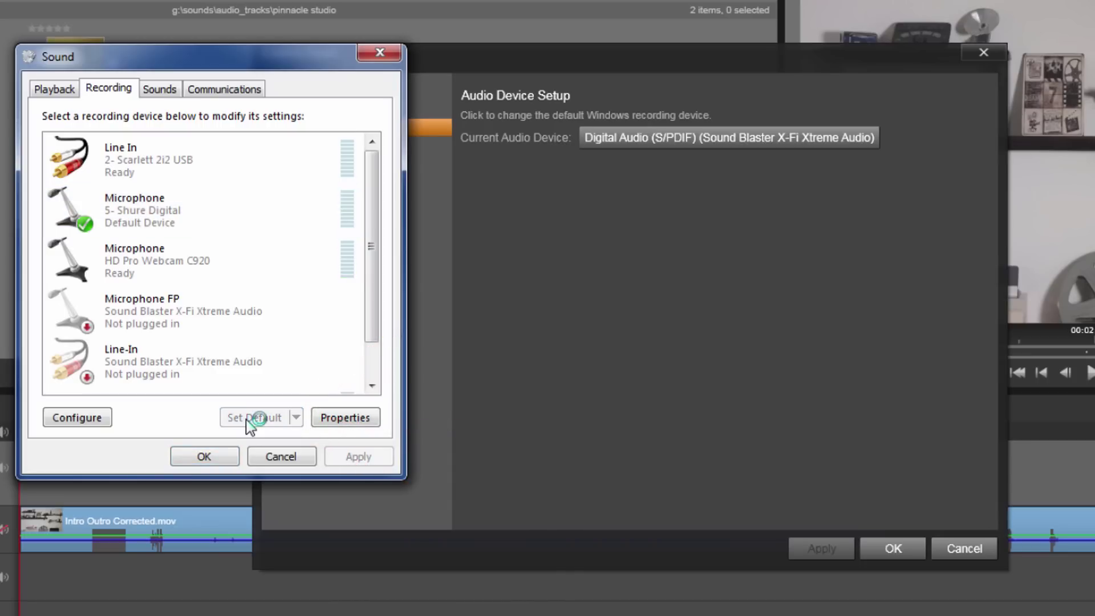
left_click(105, 217)
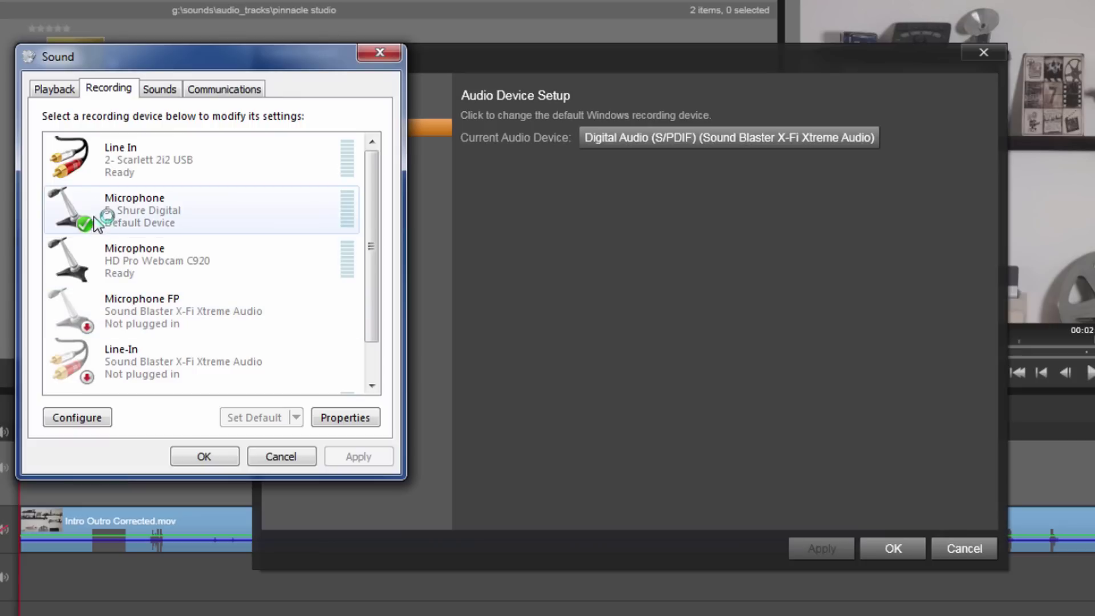
left_click(218, 454)
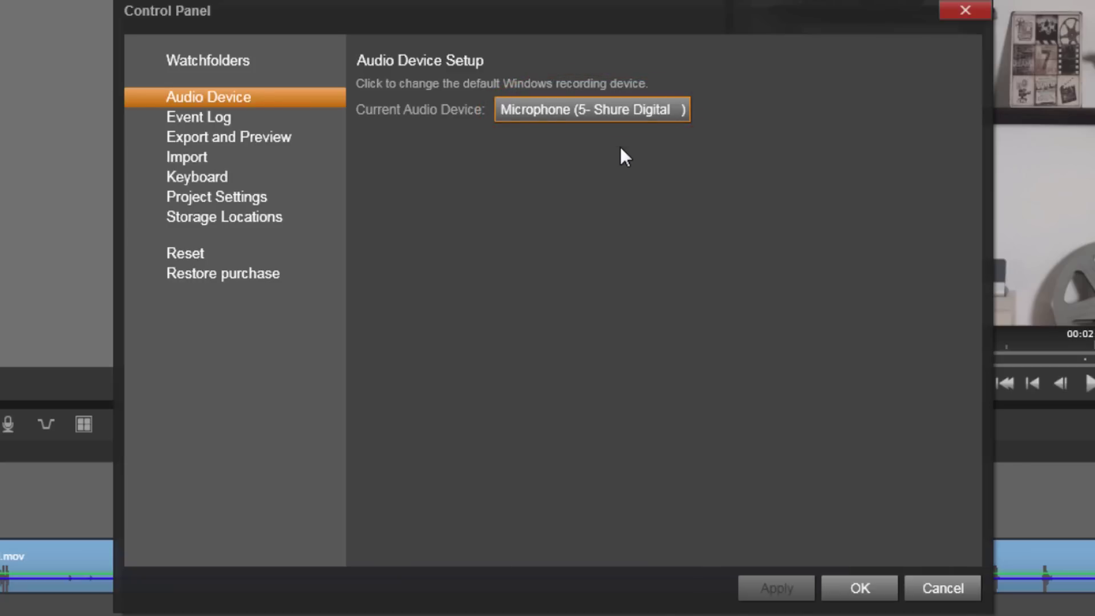
- Apply Microphone (5- Shure Digital) as the audio device and close the Control Panel
left_click(849, 588)
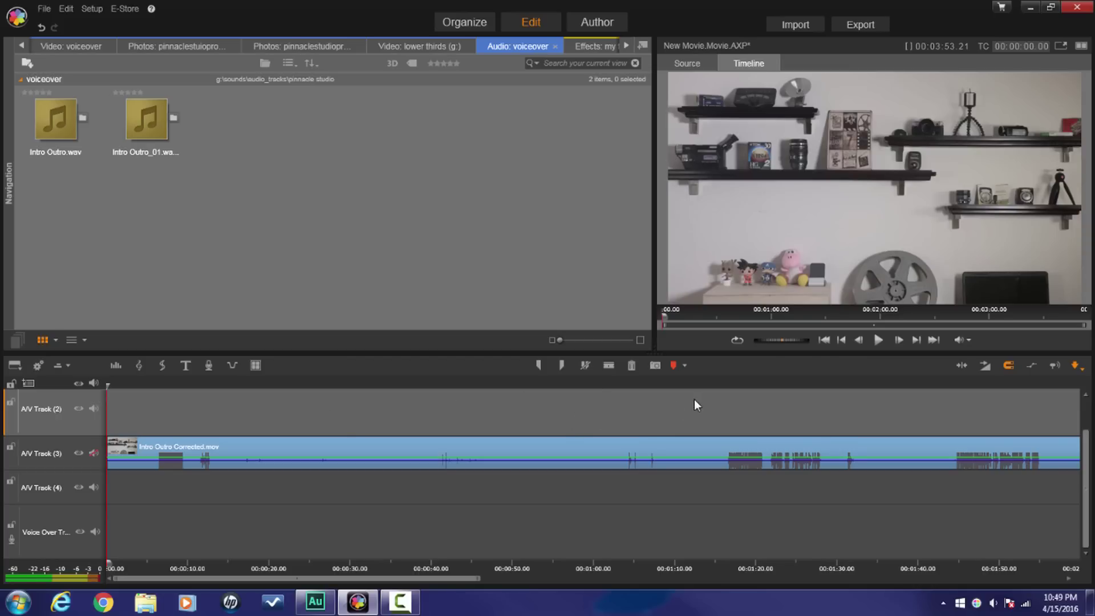
- Place the timeline playhead at 00:01:08.15 on Intro Outro Corrected.mov
left_click(658, 386)
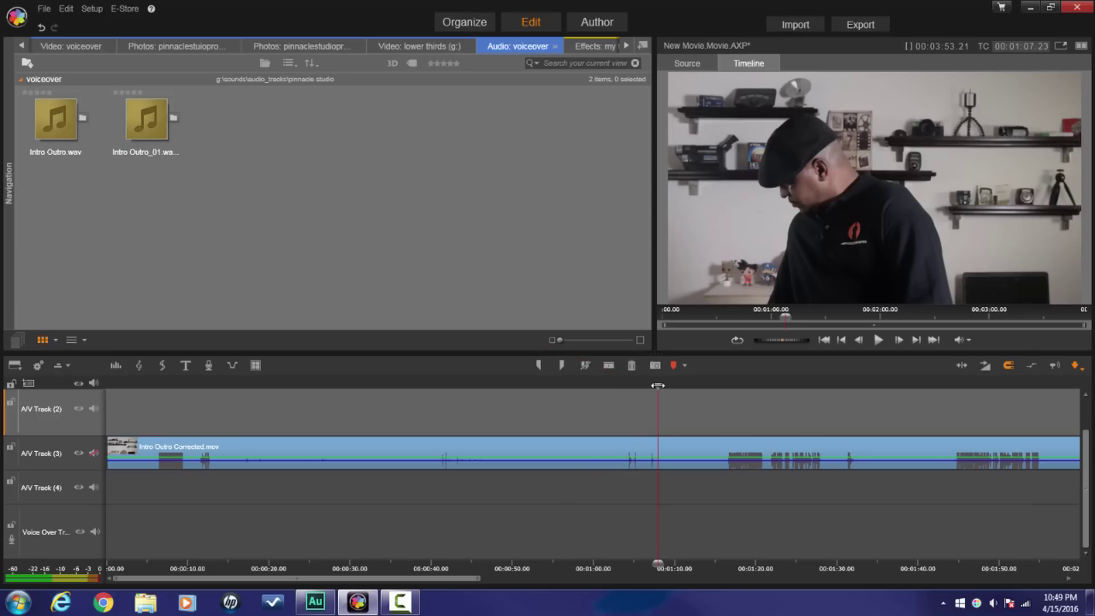
left_click_drag(658, 385, 663, 385)
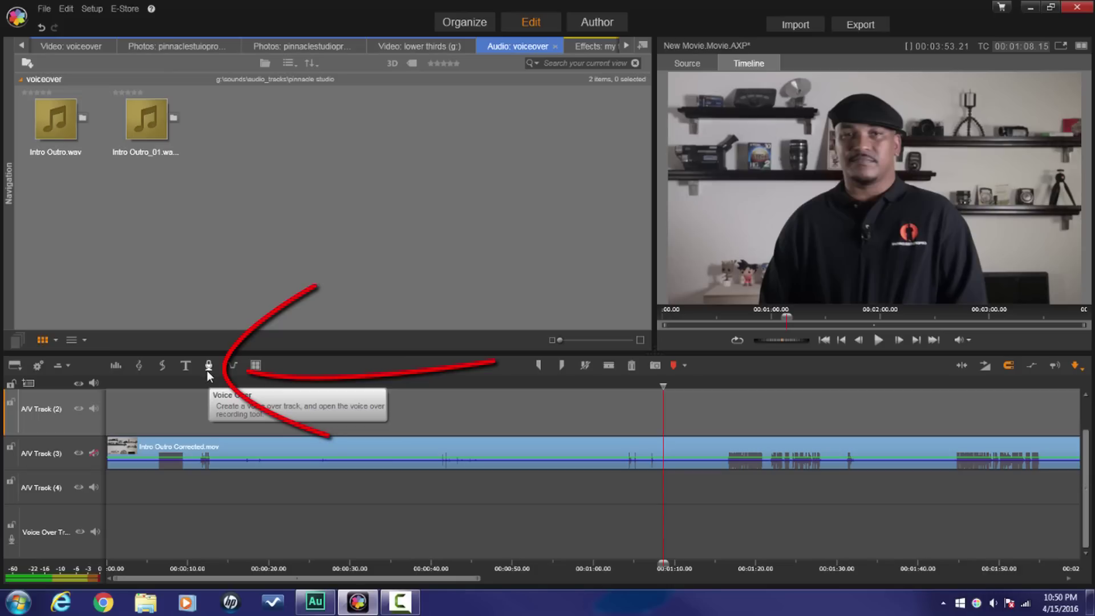
- Open the Voice Over Tool using the timeline toolbar's microphone button
left_click(209, 368)
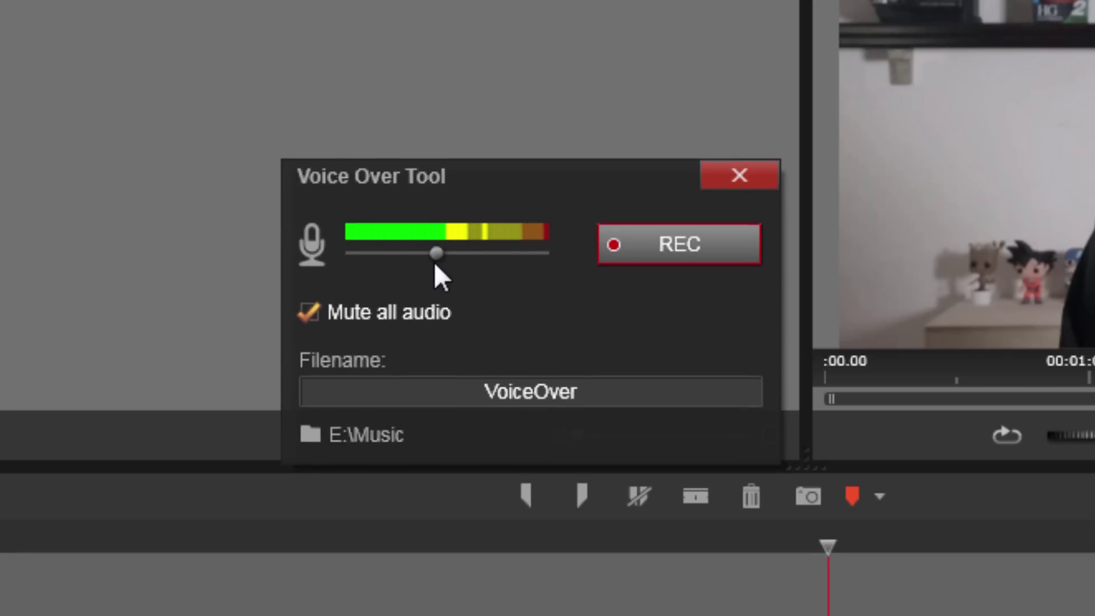
- Adjust the Voice Over Tool's microphone level slider to a mid position
left_click_drag(450, 258, 395, 255)
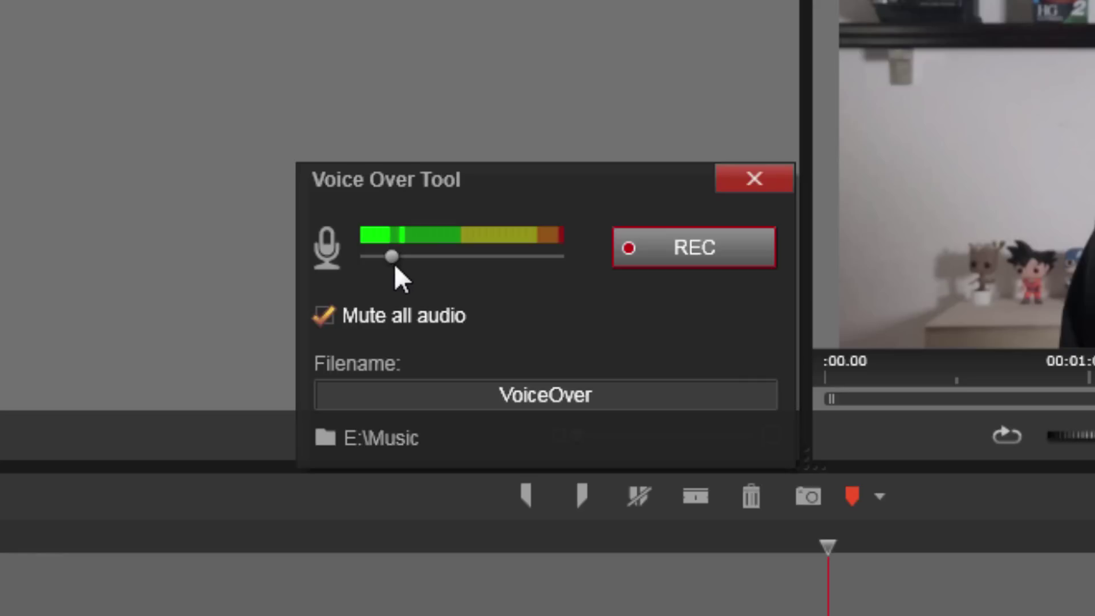
left_click_drag(395, 268, 451, 287)
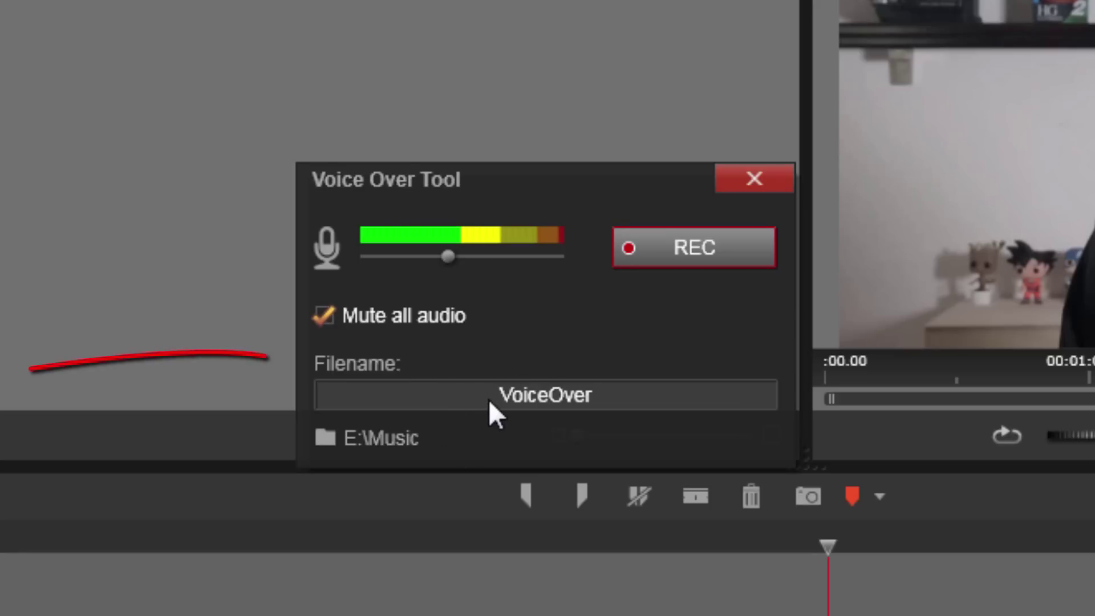
- Replace the recording filename VoiceOver with 'Voiceover test'
left_click(511, 396)
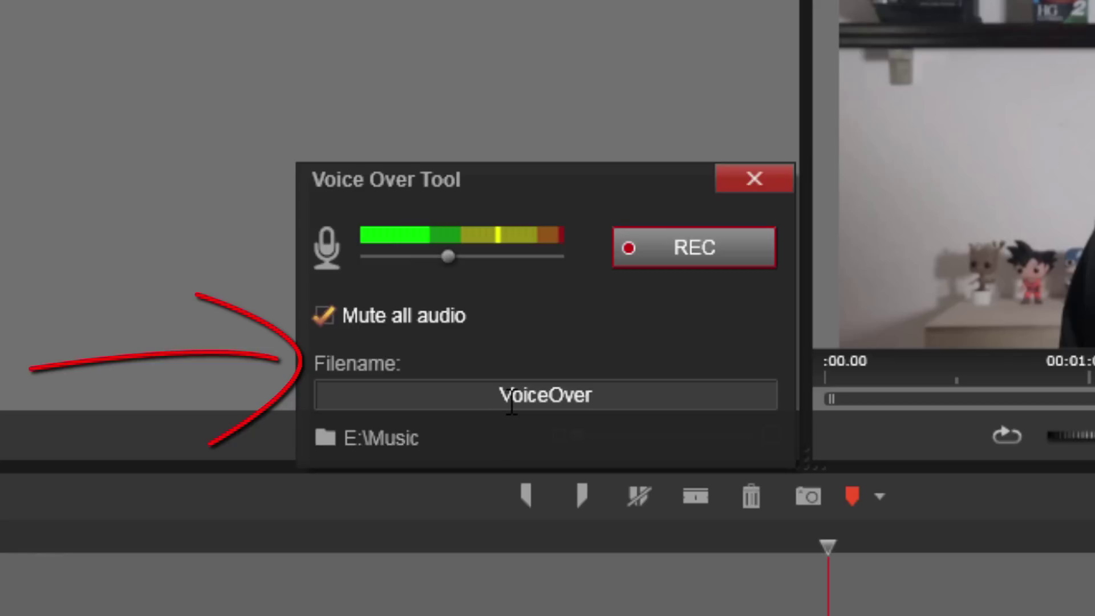
left_click_drag(594, 395, 447, 398)
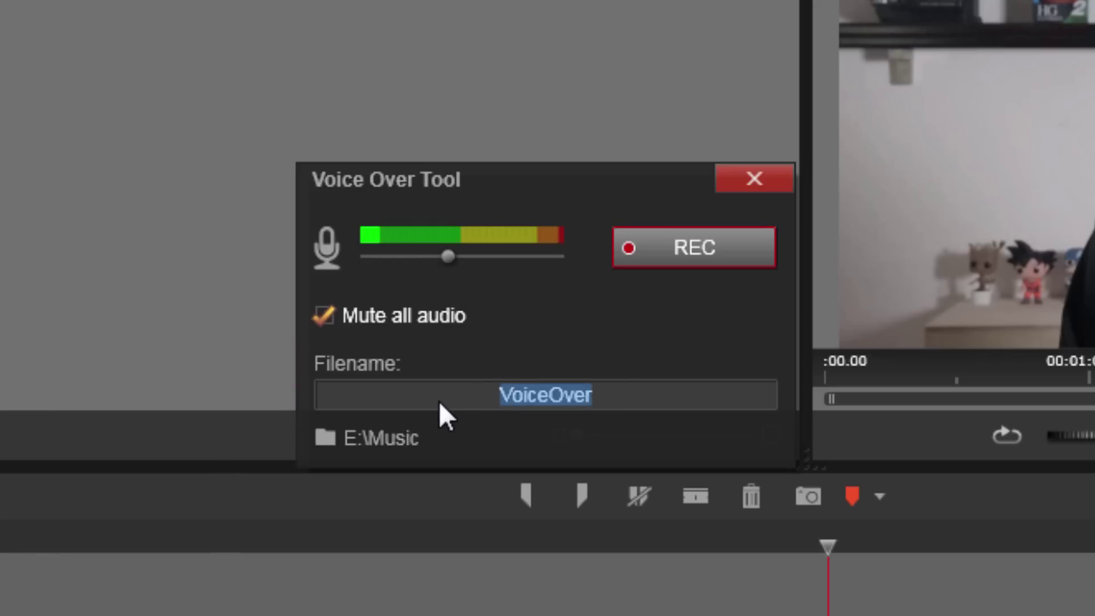
type("Voice")
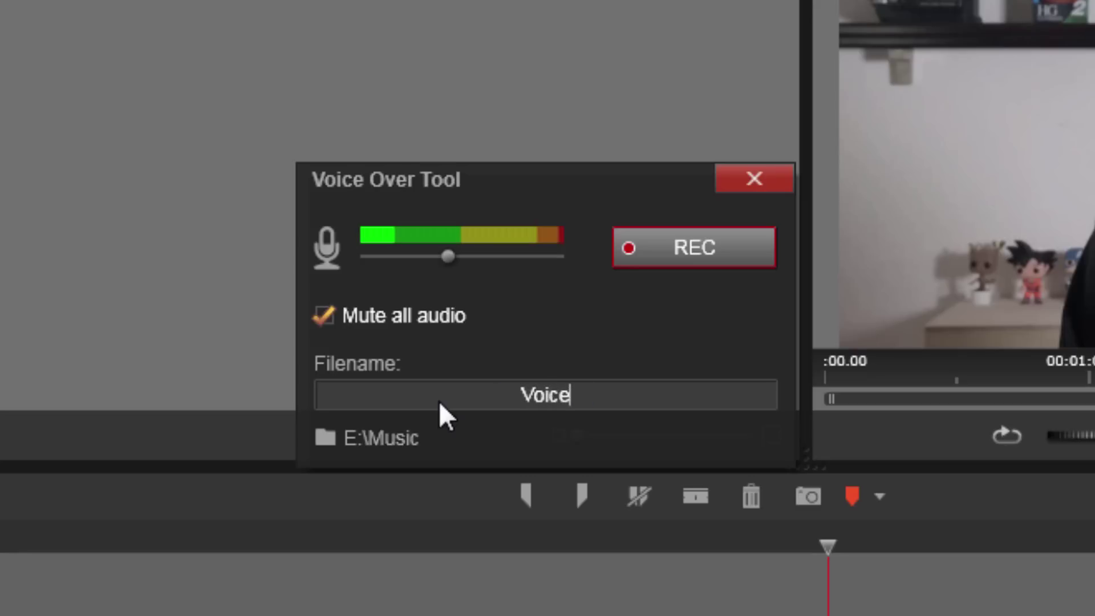
type("over")
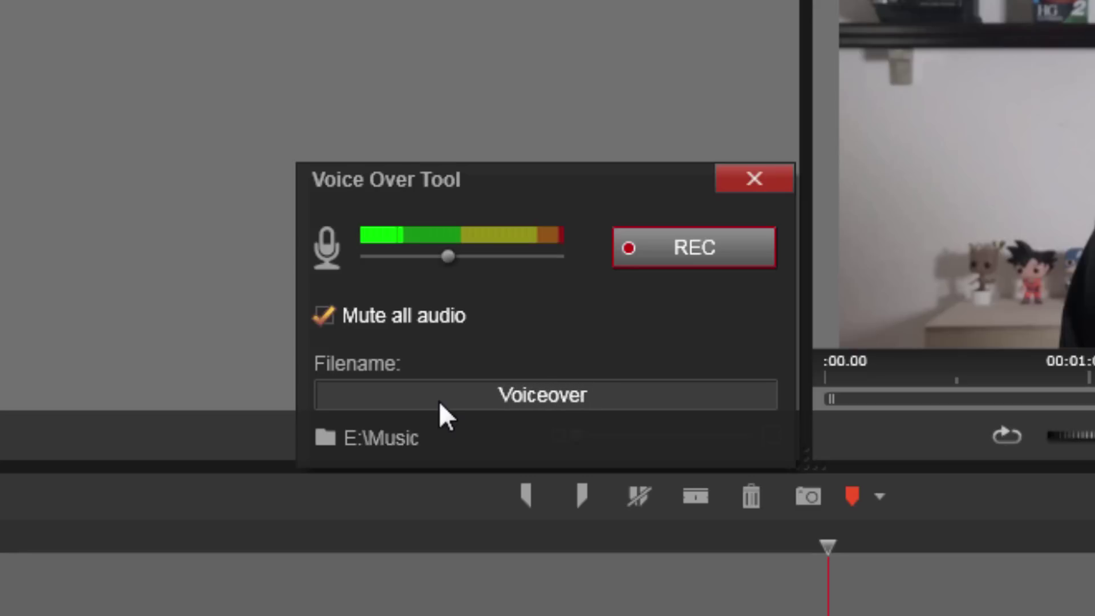
type(" test")
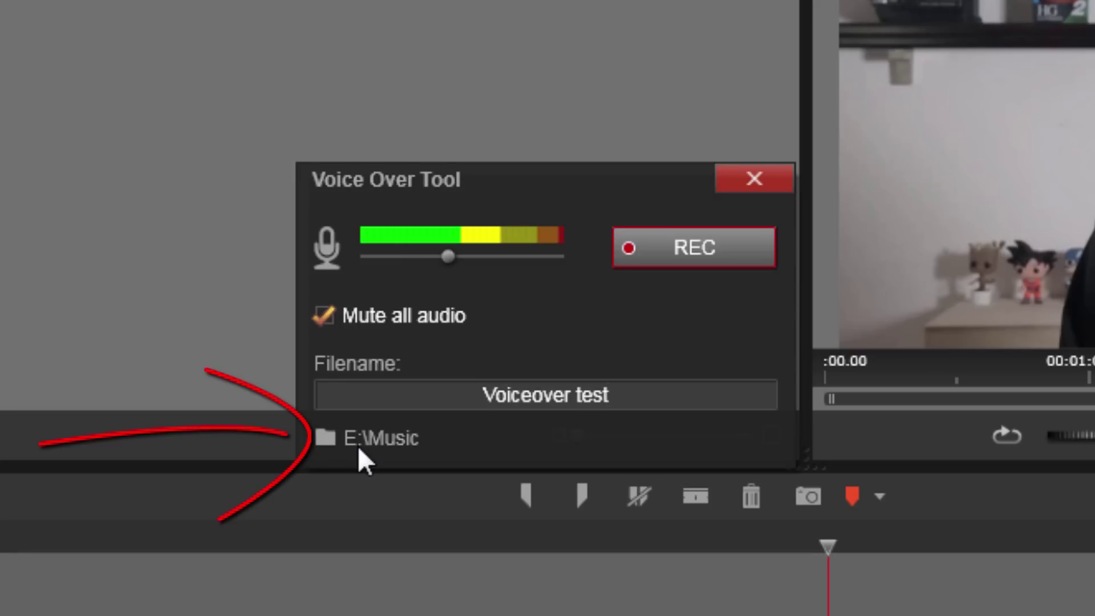
- Set the recording folder to G:\Sounds\Audio_Tracks\Pinnacle Studio\Voiceover
left_click(323, 438)
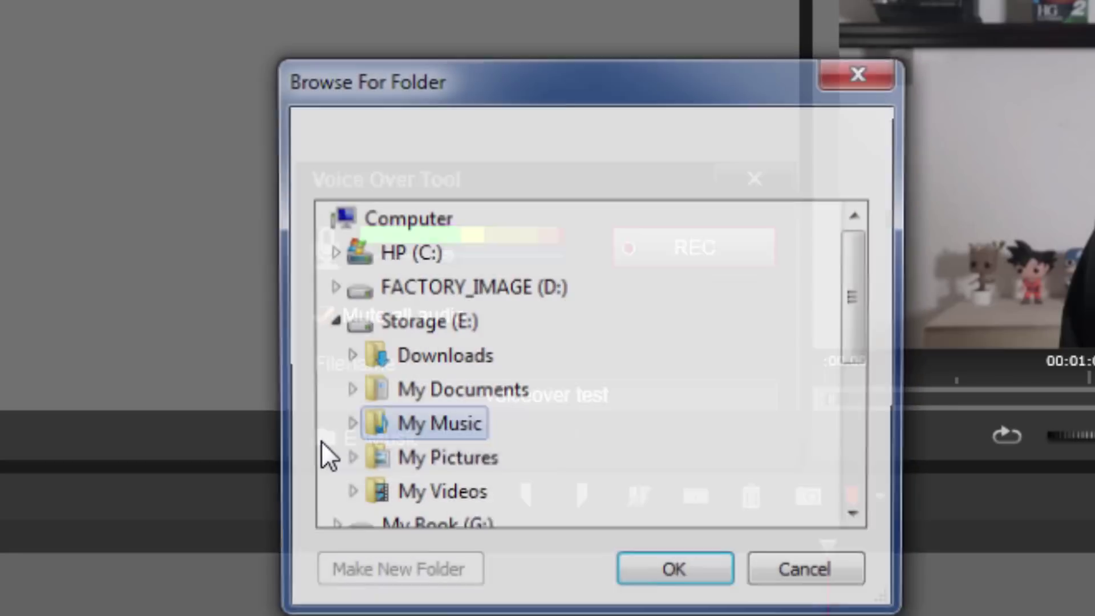
left_click_drag(854, 286, 870, 411)
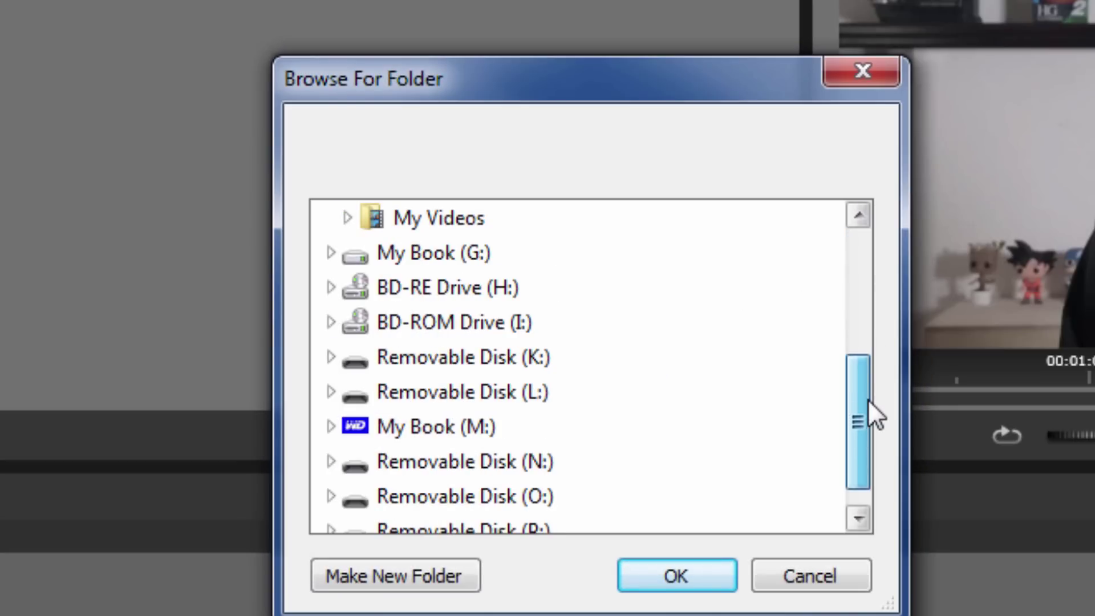
left_click(331, 254)
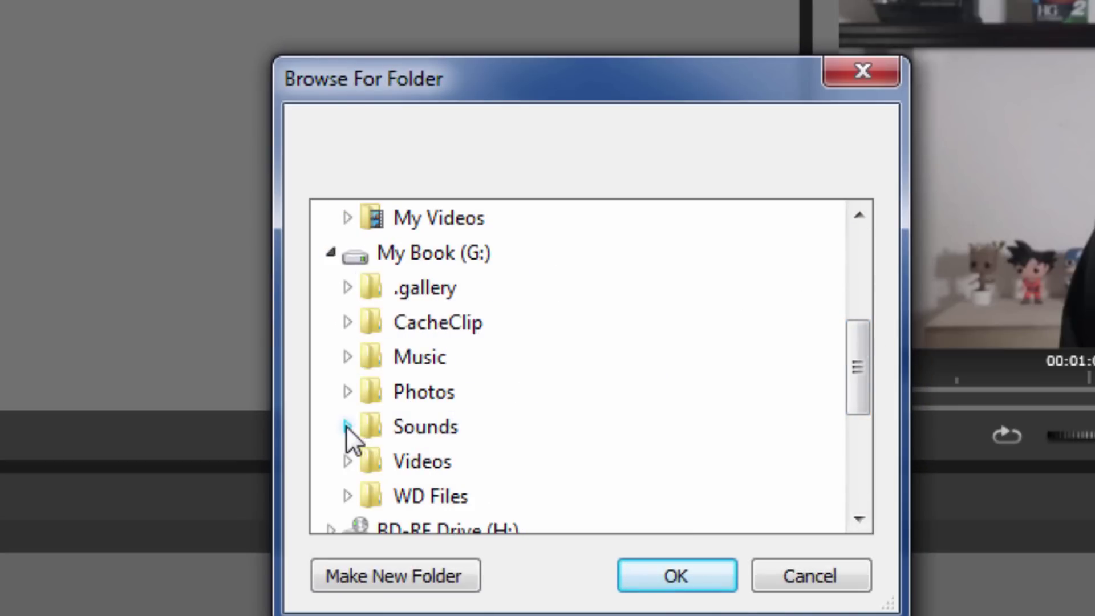
left_click(347, 429)
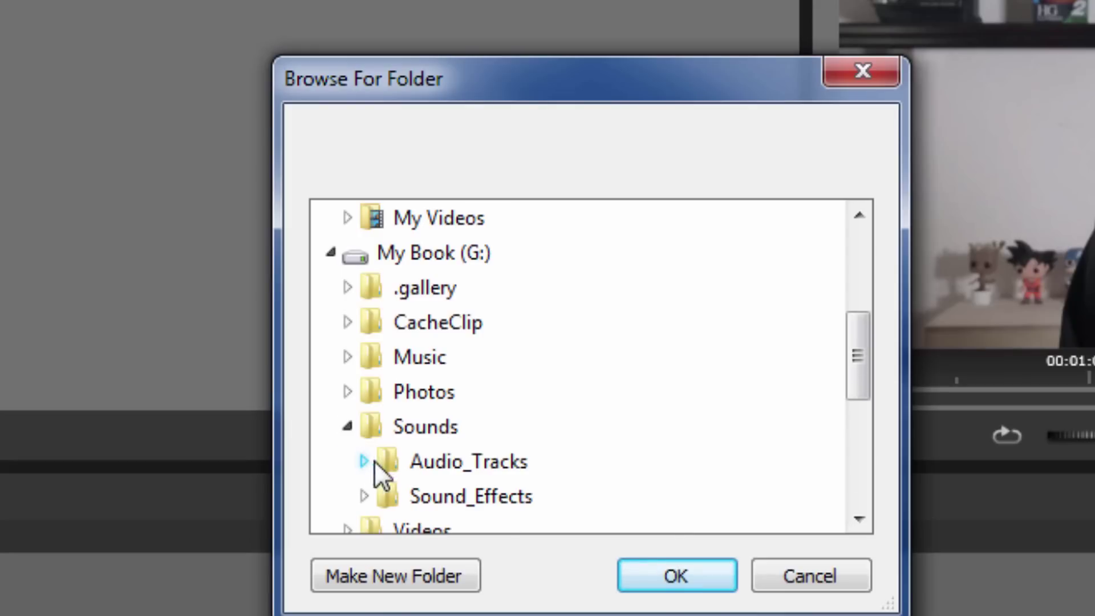
left_click(366, 461)
scroll(605, 436, "down", 2)
scroll(546, 382, "up", 1)
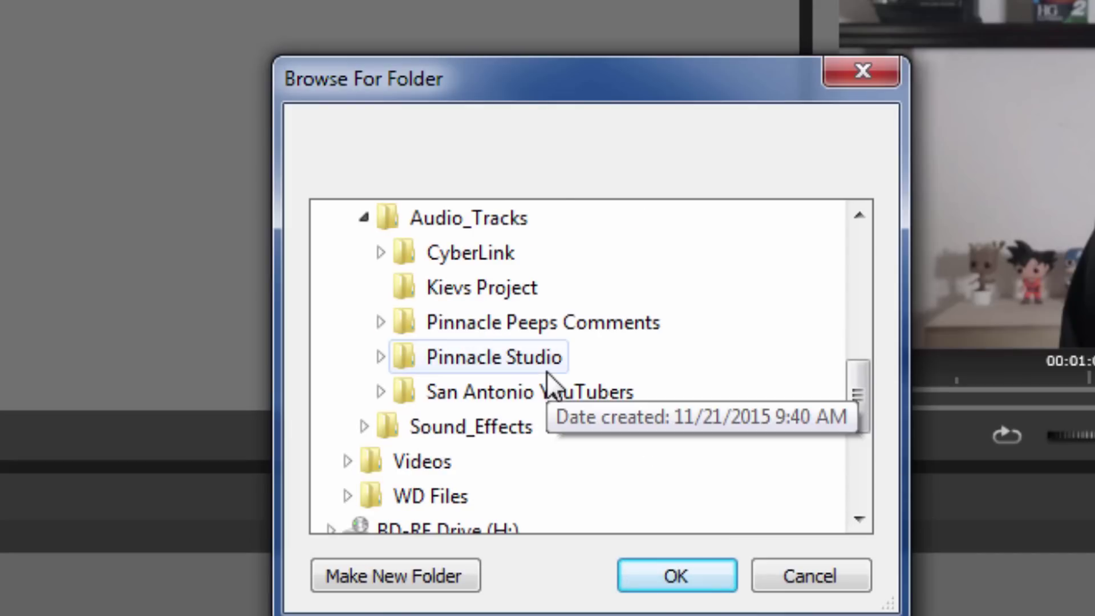
left_click(380, 357)
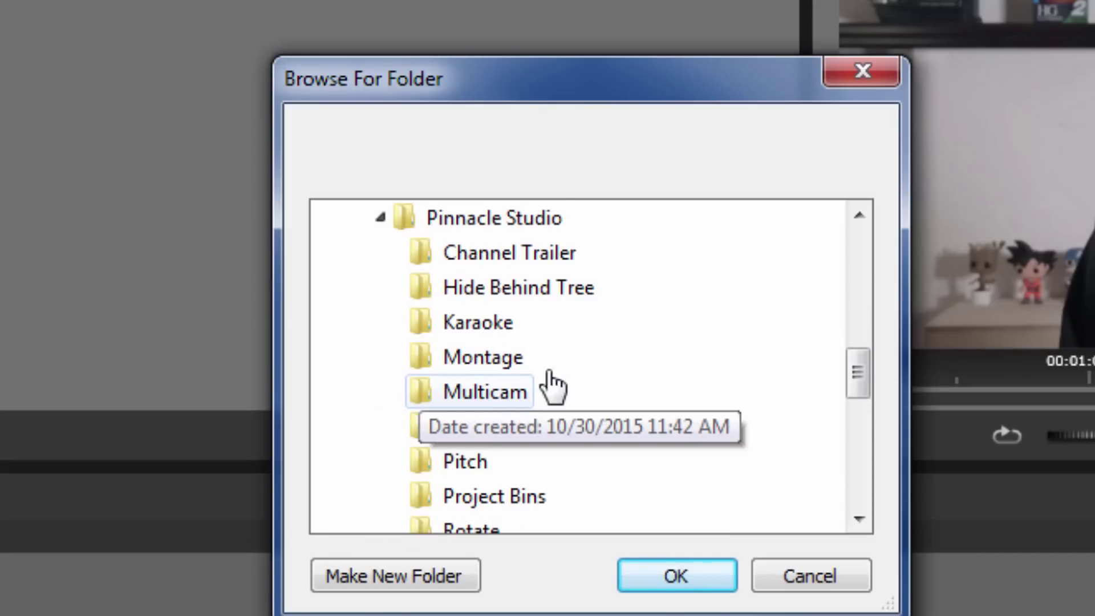
scroll(577, 436, "down", 3)
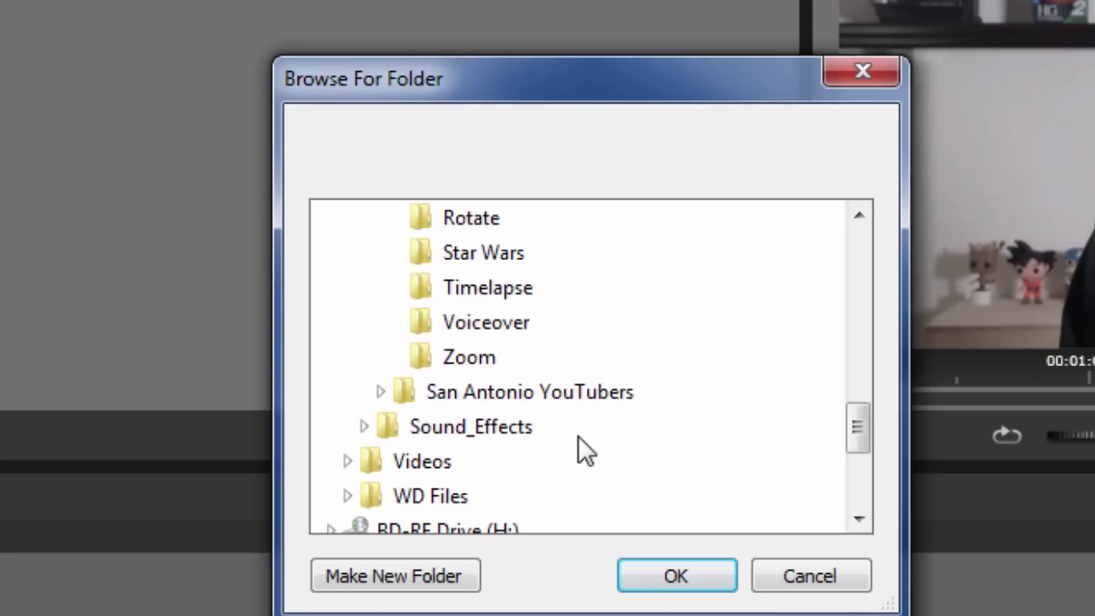
left_click(504, 329)
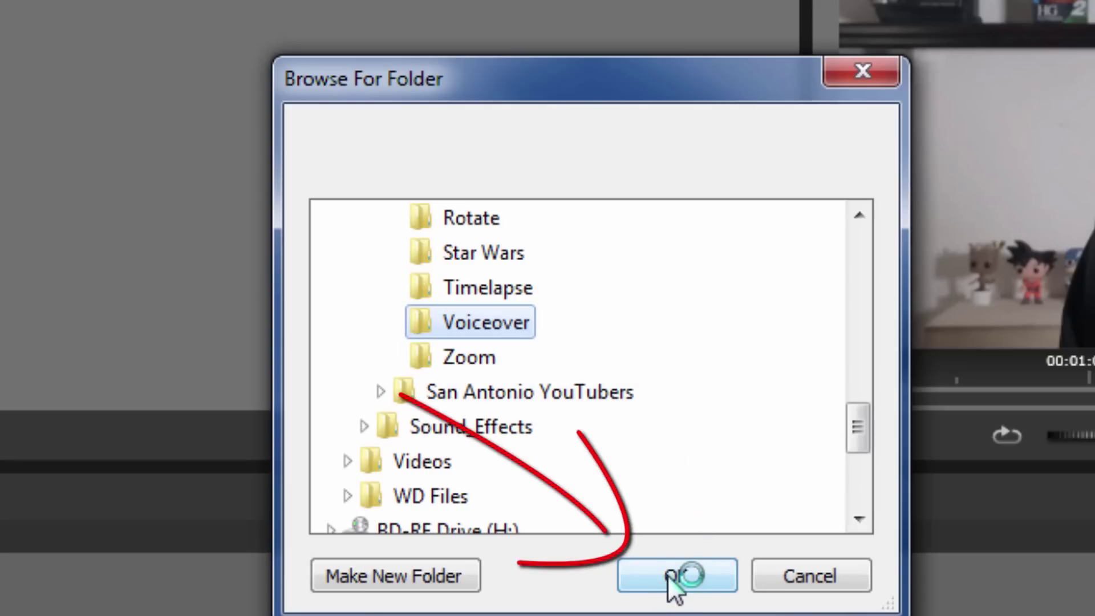
left_click(715, 575)
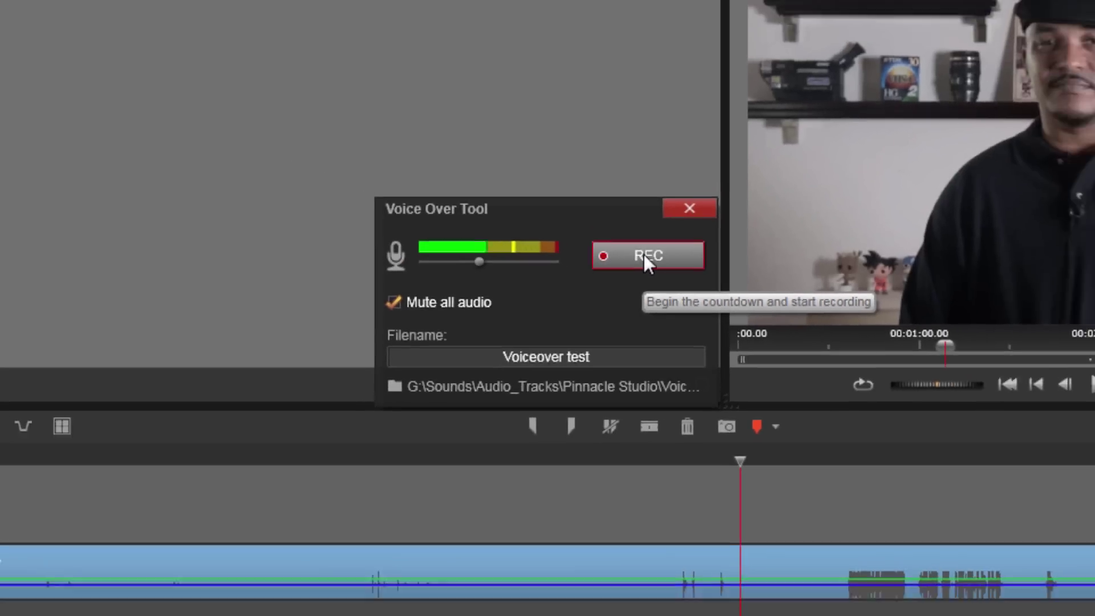
- Start recording the 'Voiceover test' narration with REC while the timeline plays
left_click(688, 250)
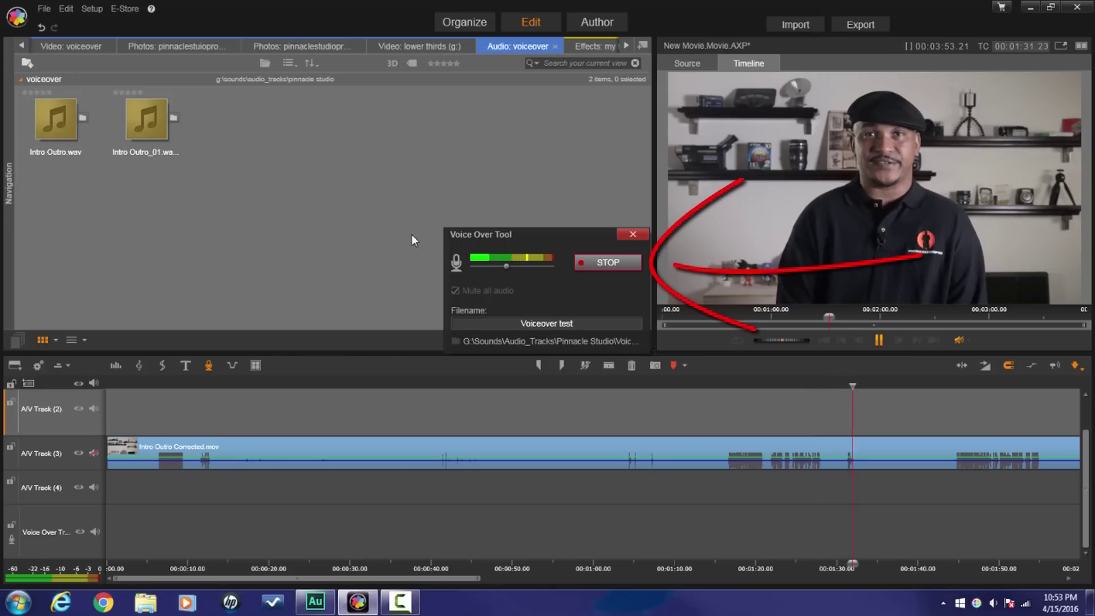
- Stop the recording and keep it, placing Voiceover test on the Voice Over track at about 00:01:08
left_click(595, 266)
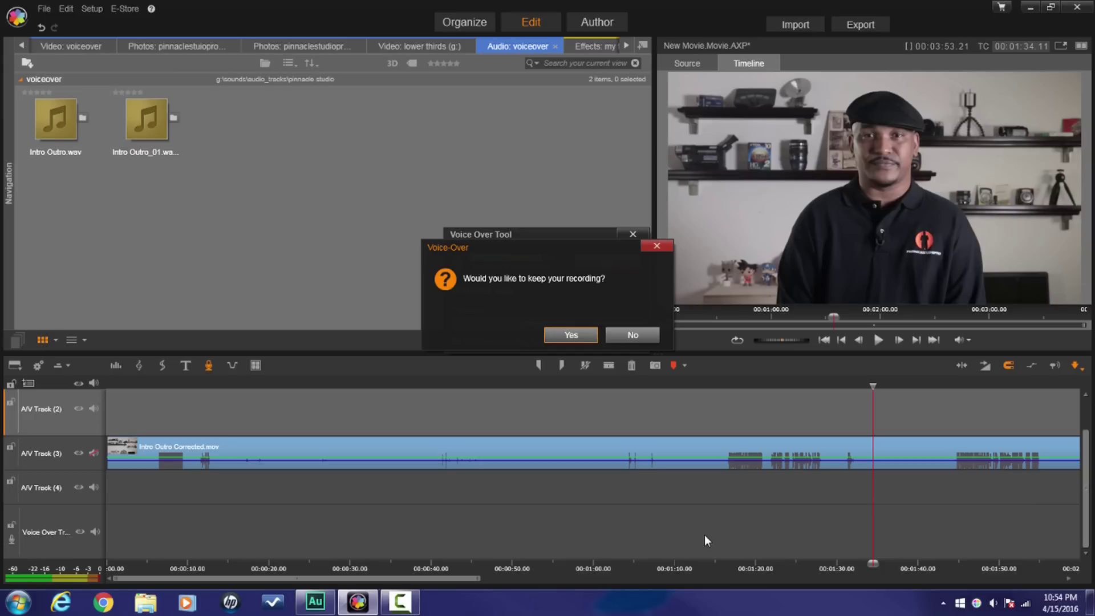
left_click(566, 335)
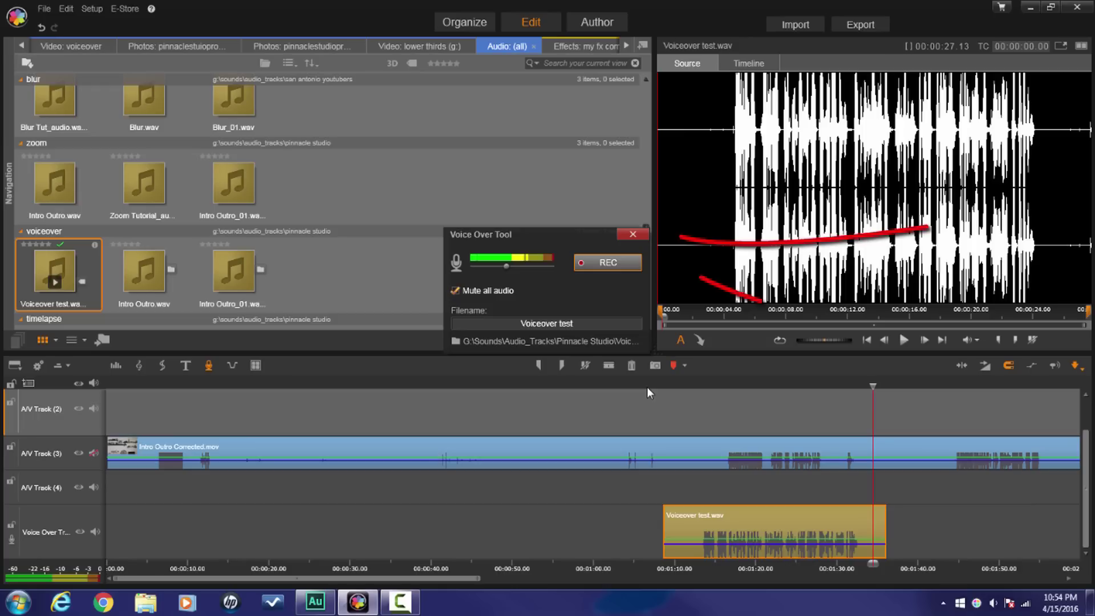
- Close the Voice Over Tool and play back from about 01:07 through the Voiceover test clip, pausing near 00:01:33
left_click(639, 240)
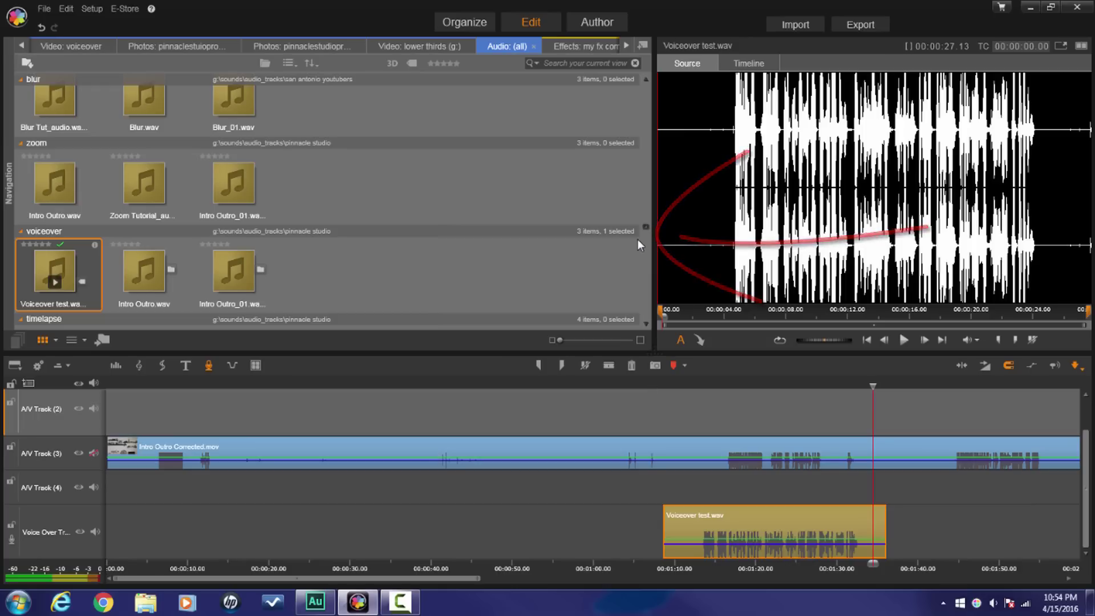
left_click(653, 386)
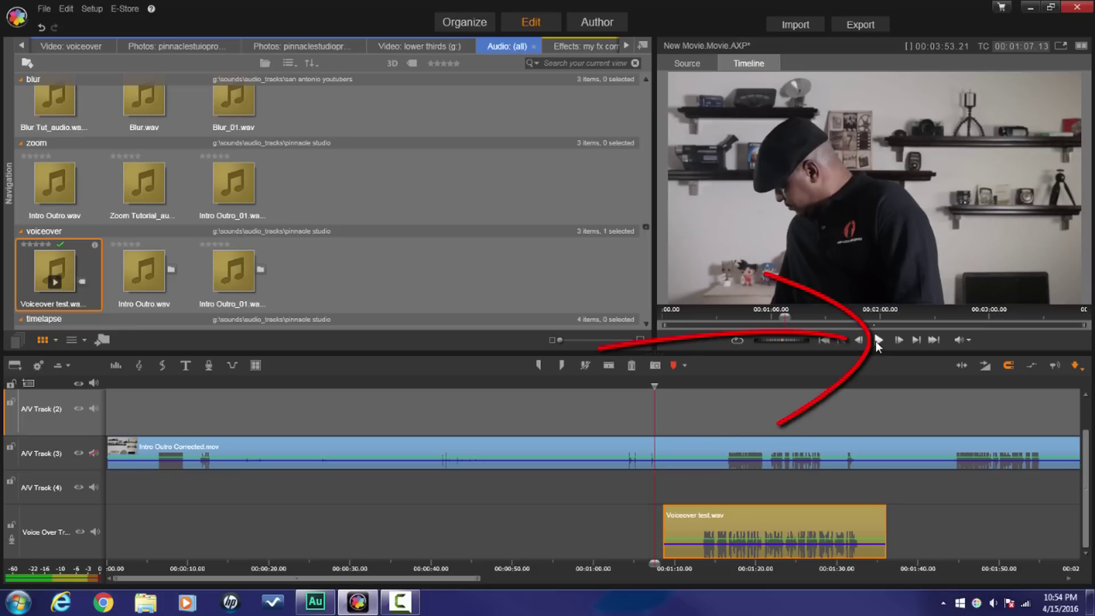
left_click(878, 340)
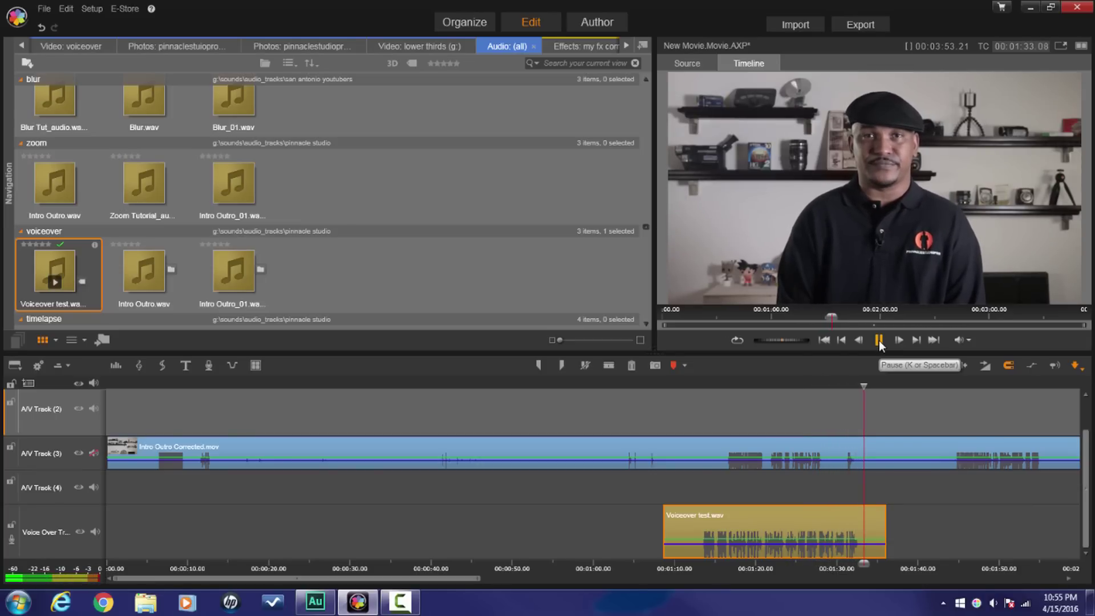
left_click(879, 341)
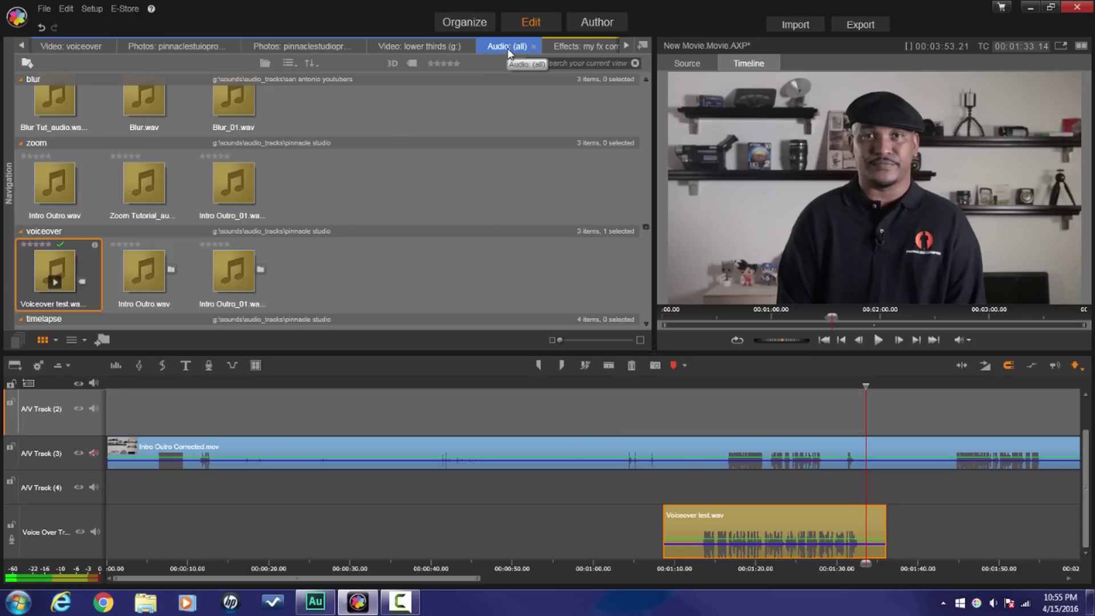
- Open the library's voiceover folder under Audio > sounds (g:) > audio_tracks > pinnacle studio
left_click(8, 186)
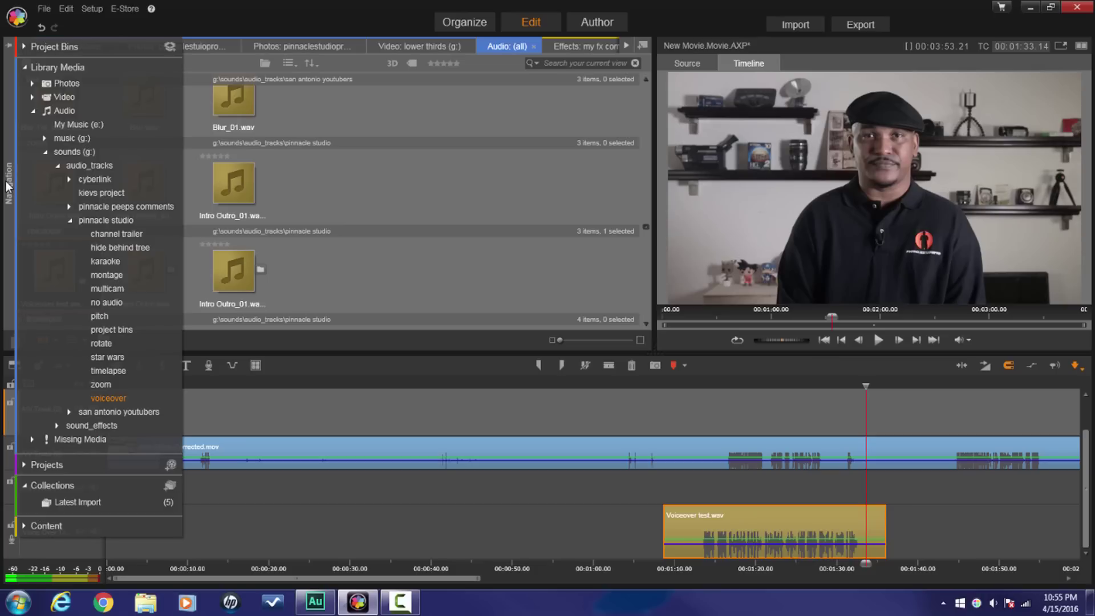
left_click(100, 386)
left_click(100, 398)
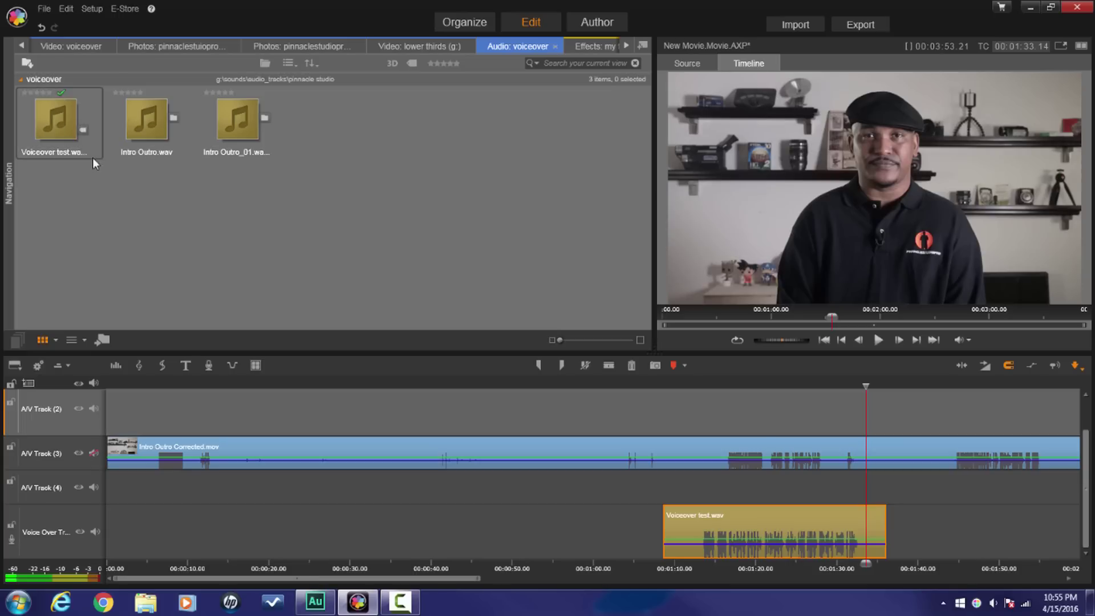
mouse_move(60, 159)
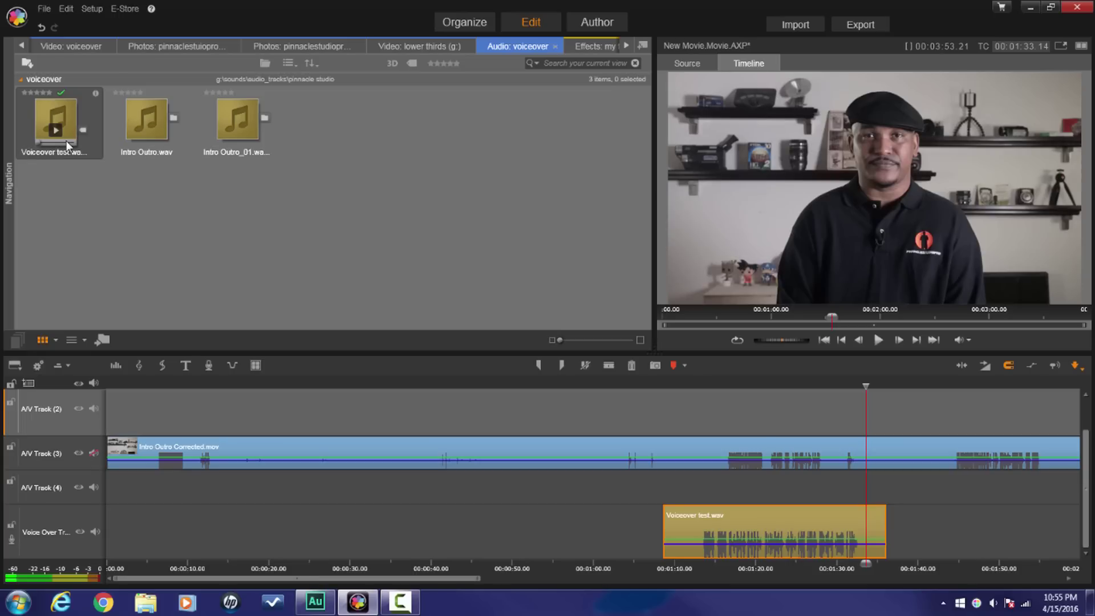